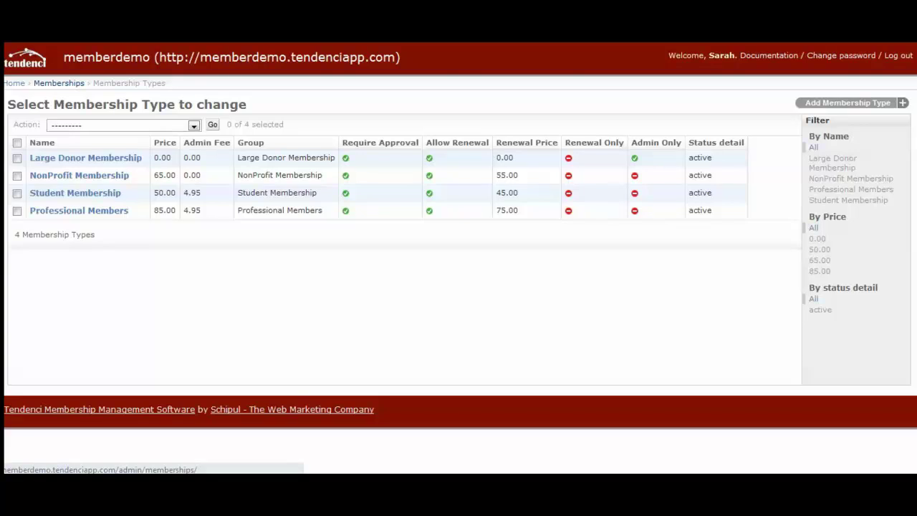
- Start a new membership application from the Memberships administration page and name it Join Us
left_click(59, 83)
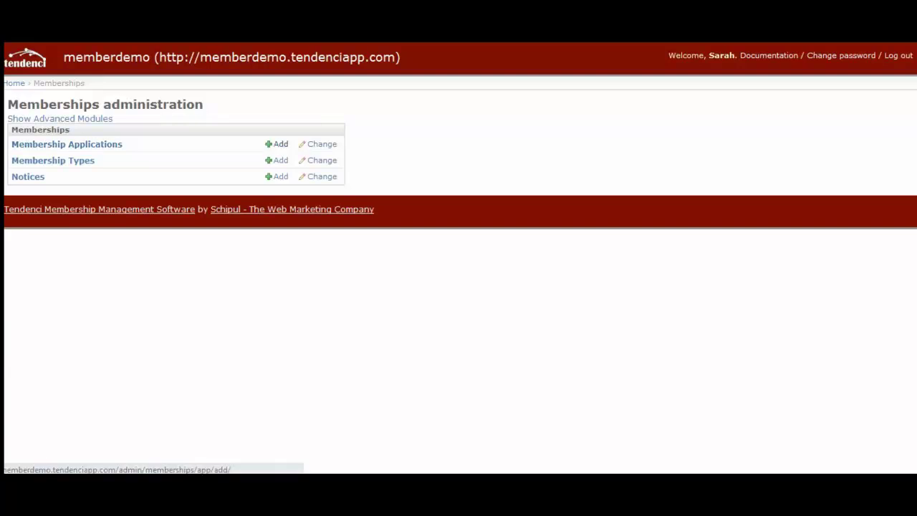
left_click(276, 144)
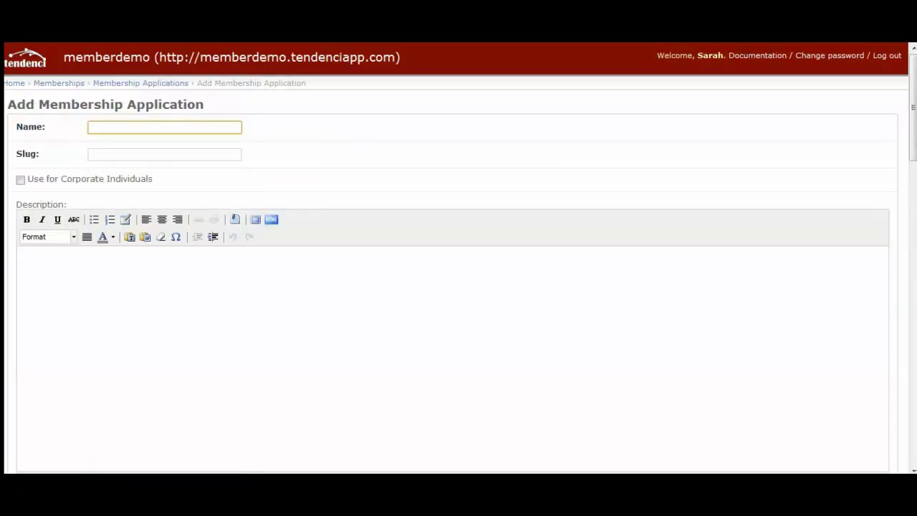
key("Down")
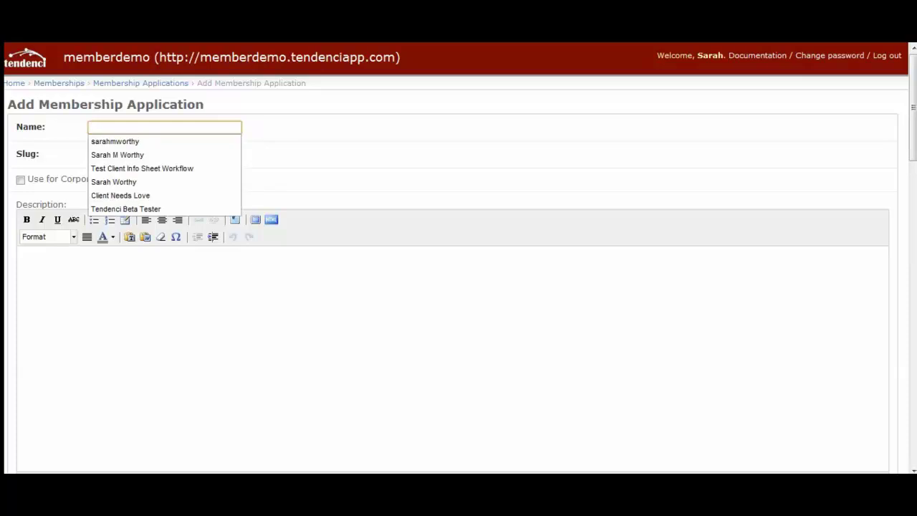
type("Join US")
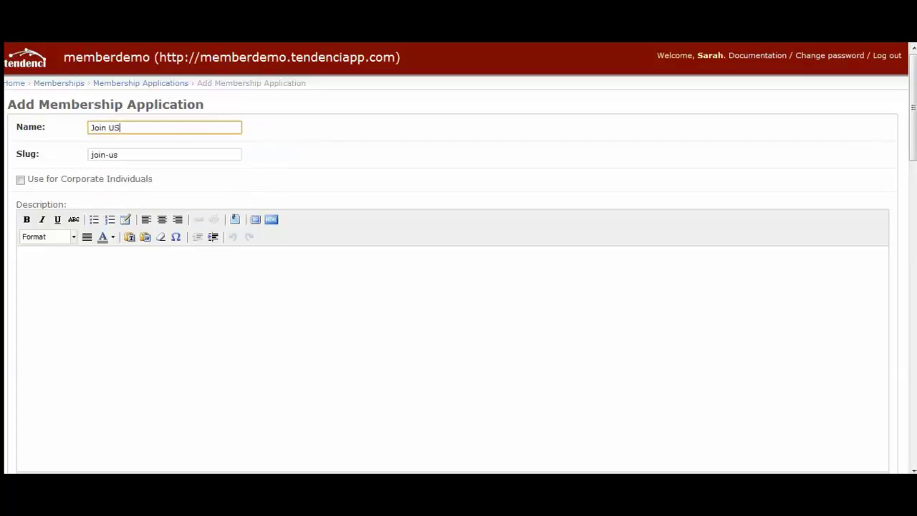
key("BackSpace")
type("s")
- Look over the empty Description and Confirmation text editors of the new application, including the paragraph format choices
scroll(452, 286, "down", 1)
left_click(22, 188)
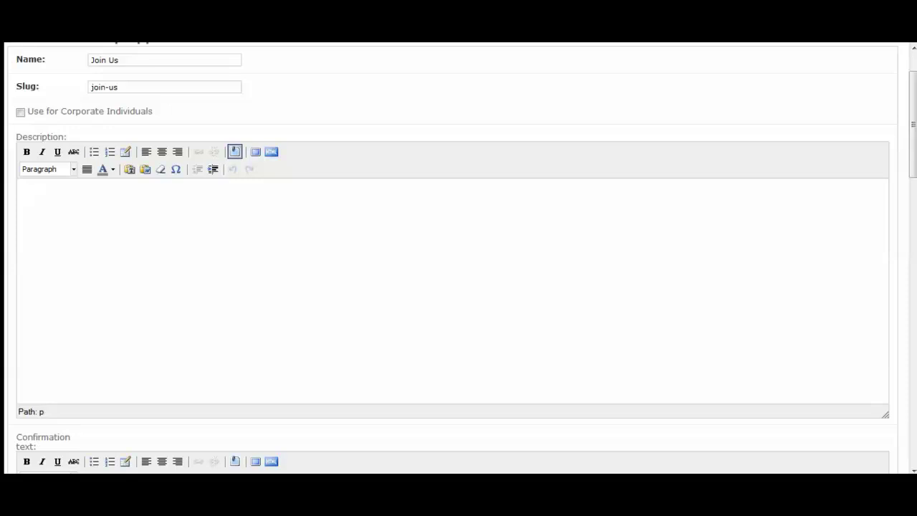
left_click(63, 169)
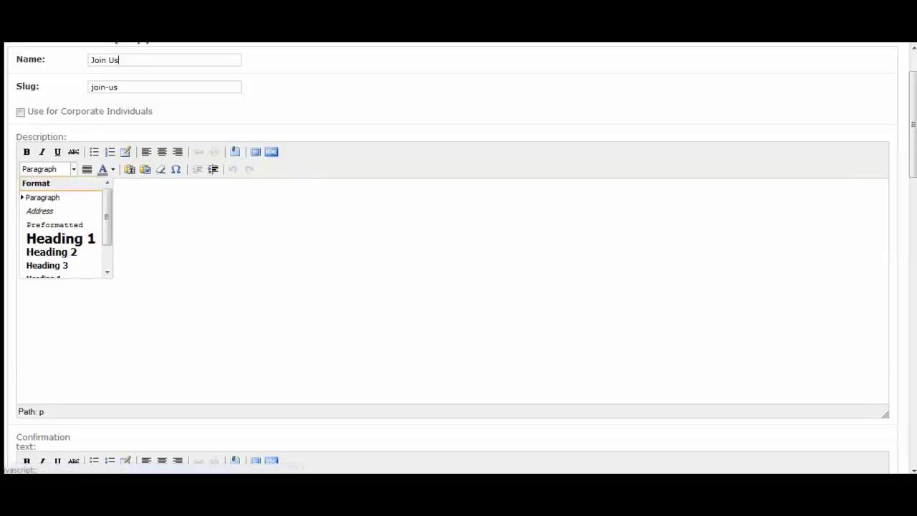
left_click(23, 188)
scroll(452, 287, "down", 2)
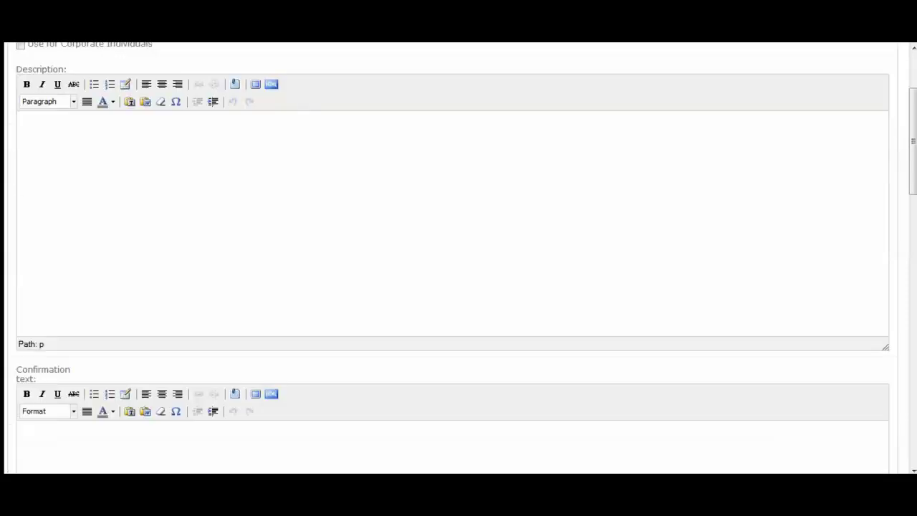
scroll(452, 257, "down", 2)
left_click(23, 227)
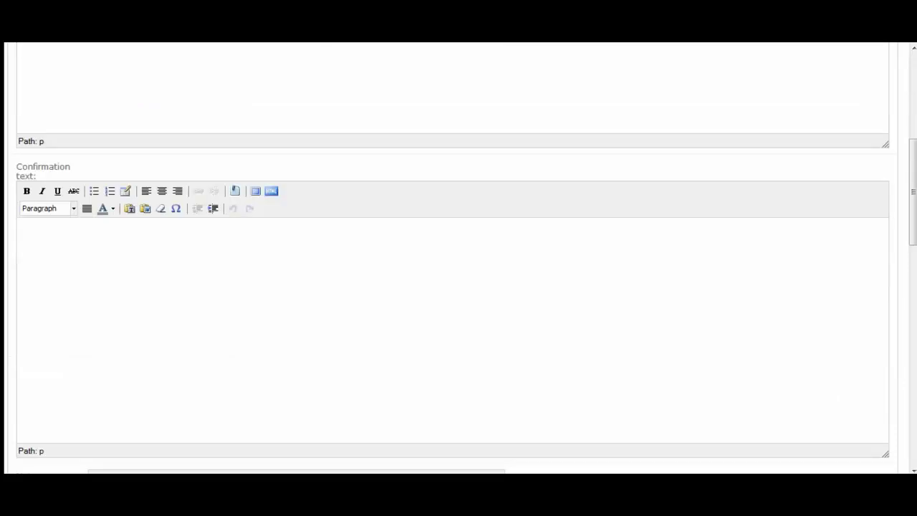
scroll(458, 287, "down", 1)
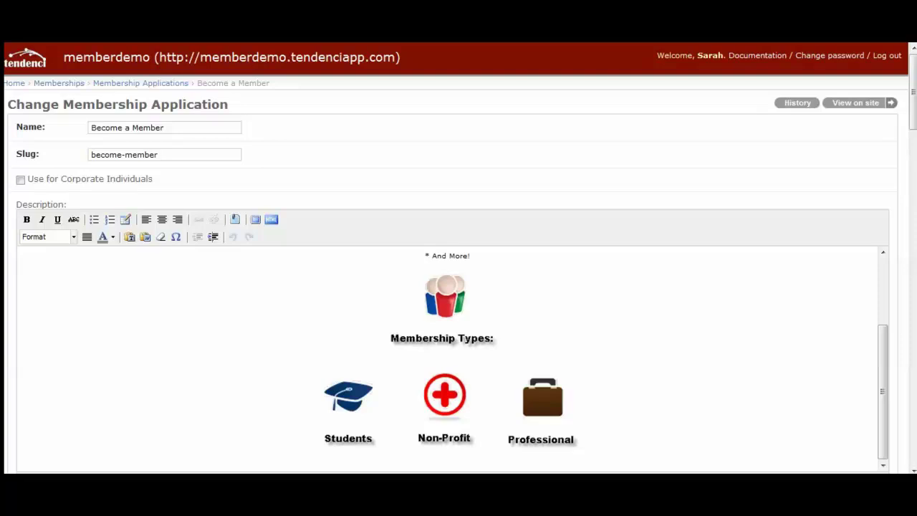
- Examine the benefits list and membership types image in the description of the existing Become a Member application
scroll(447, 344, "down", 1)
scroll(447, 343, "up", 3)
scroll(447, 344, "down", 1)
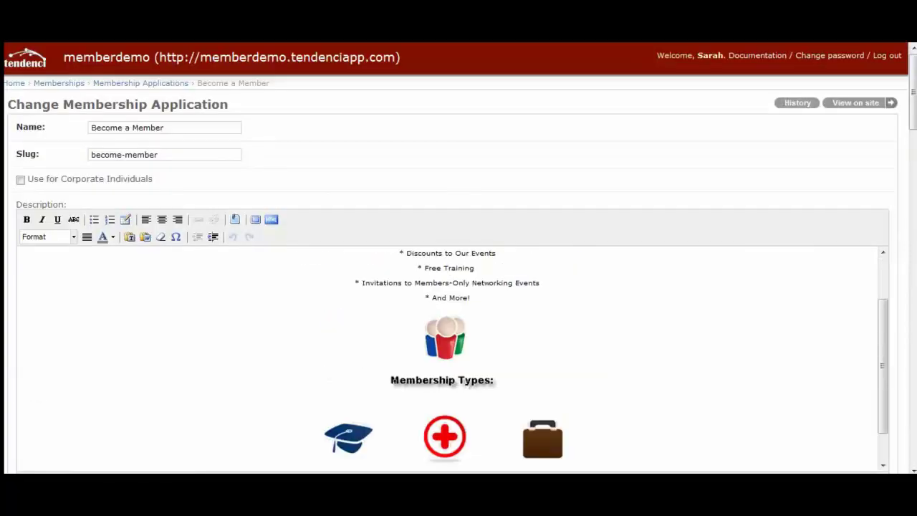
scroll(458, 286, "down", 1)
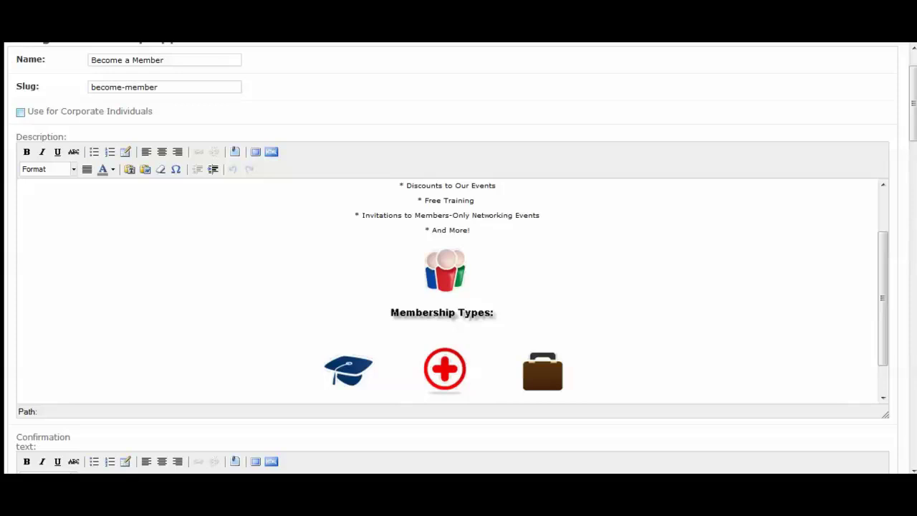
scroll(451, 290, "up", 2)
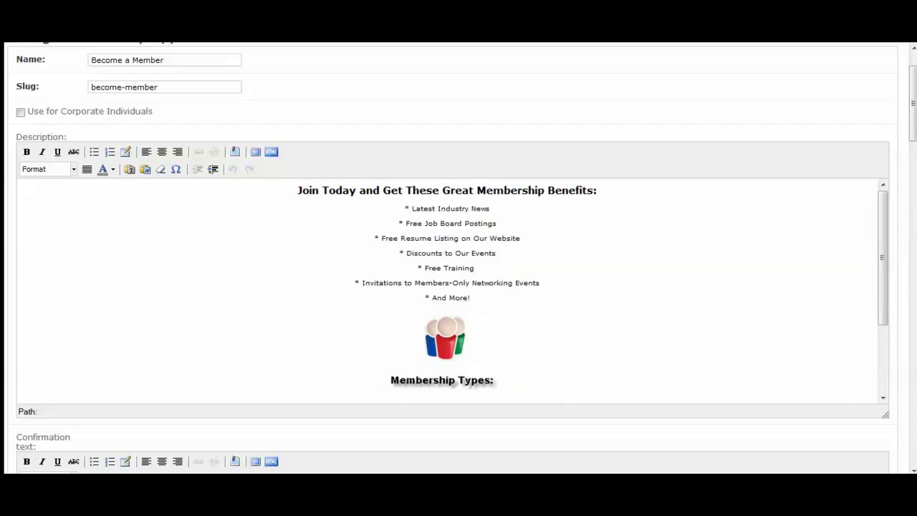
left_click(297, 190)
scroll(543, 315, "down", 3)
left_click(543, 315)
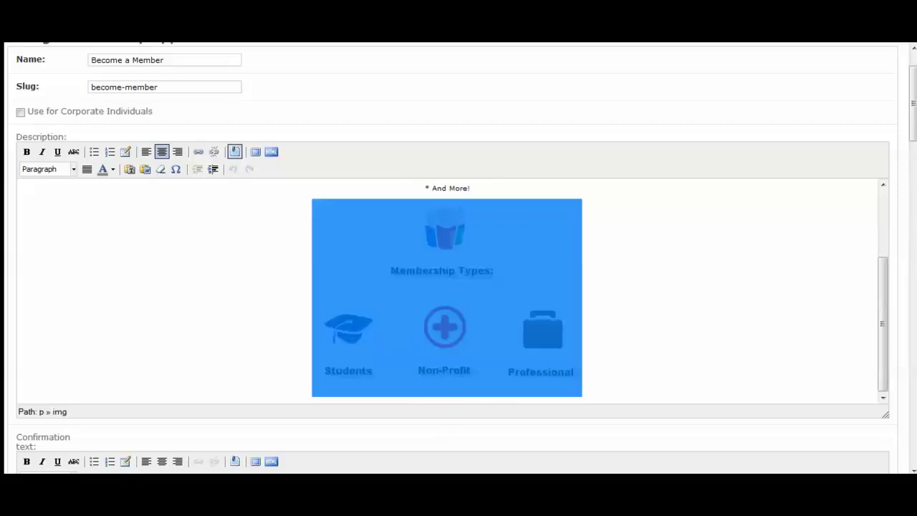
left_click(582, 297)
- Examine the confirmation text and the admin notes of the Become a Member application
scroll(459, 286, "down", 3)
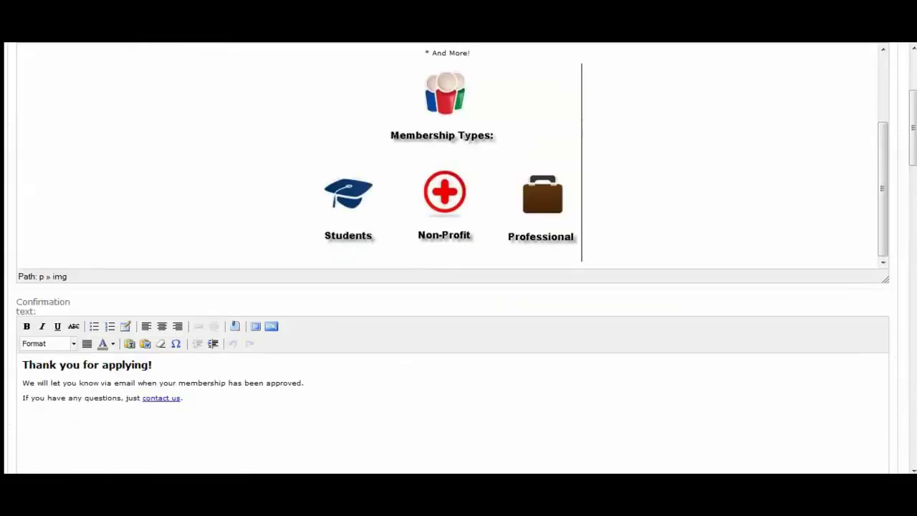
left_click(185, 330)
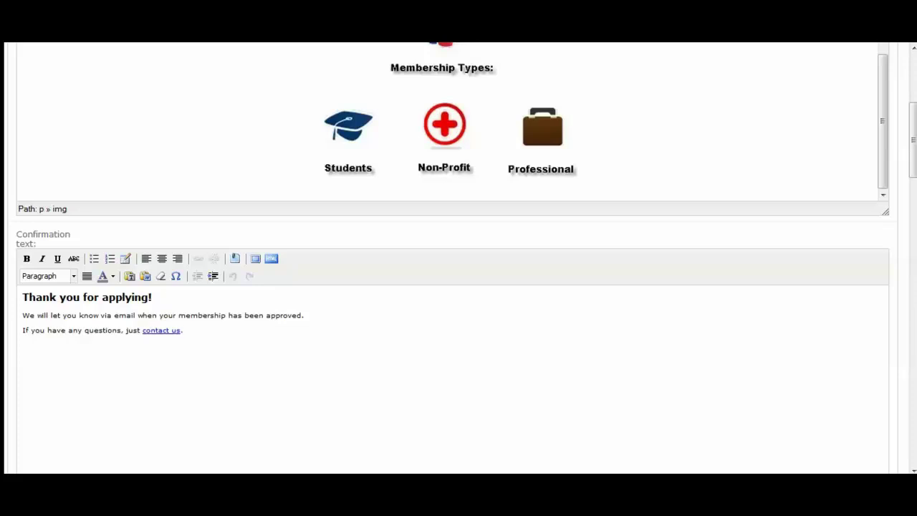
left_click(152, 296)
scroll(458, 258, "down", 3)
scroll(458, 258, "down", 1)
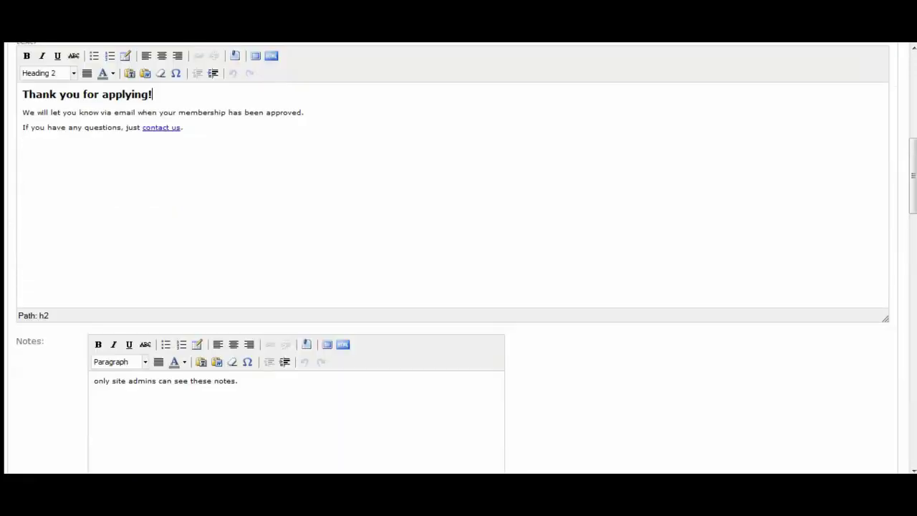
scroll(213, 245, "down", 2)
left_click(213, 245)
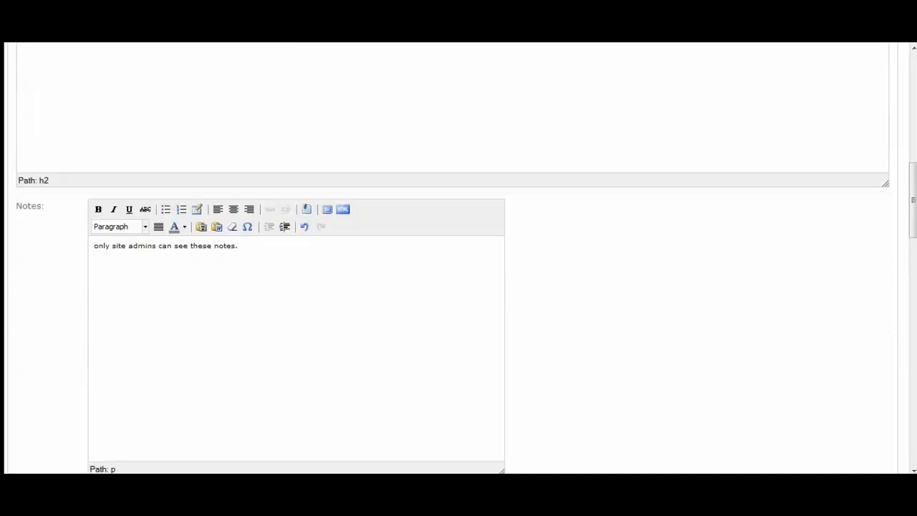
- Select Professional Members, Student Membership and NonProfit Membership as the application's membership types
scroll(214, 245, "down", 4)
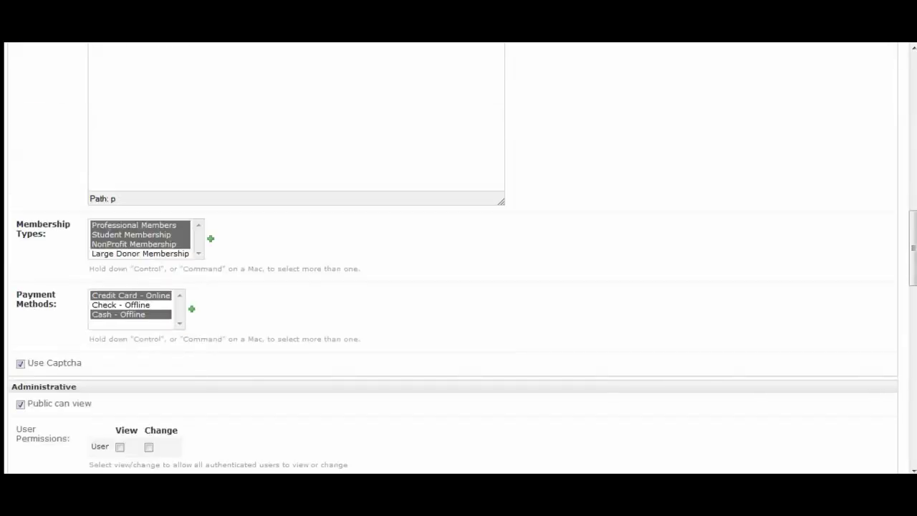
left_click(134, 225)
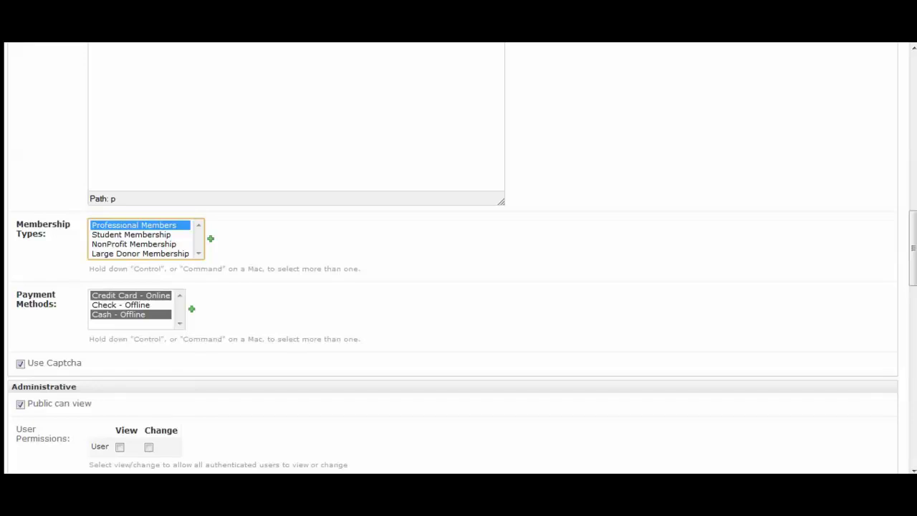
left_click(131, 234, "ctrl")
left_click(134, 244, "ctrl")
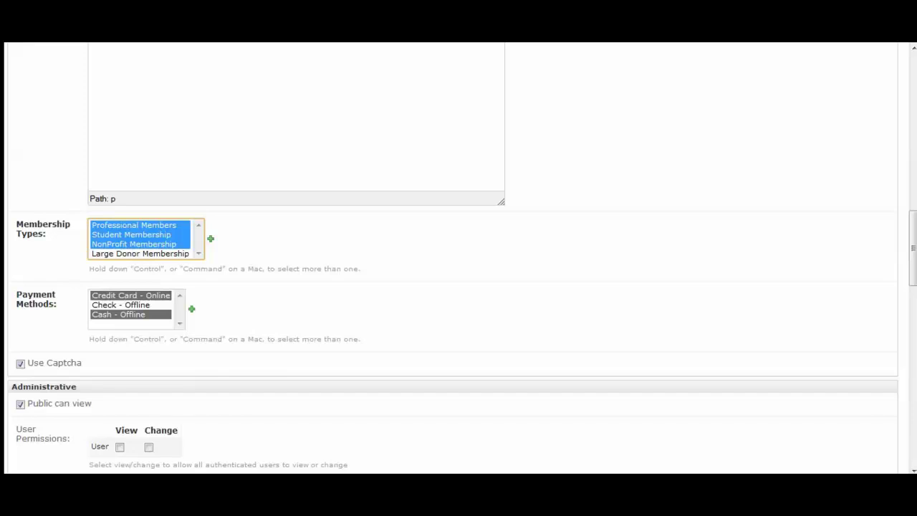
- Select Credit Card - Online and Cash - Offline as the application's payment methods
scroll(459, 258, "down", 2)
left_click(131, 247)
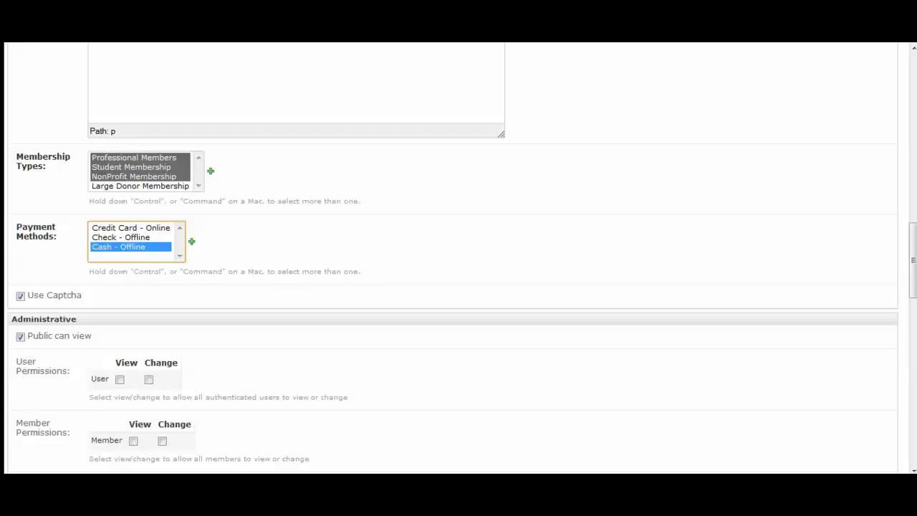
left_click(130, 228)
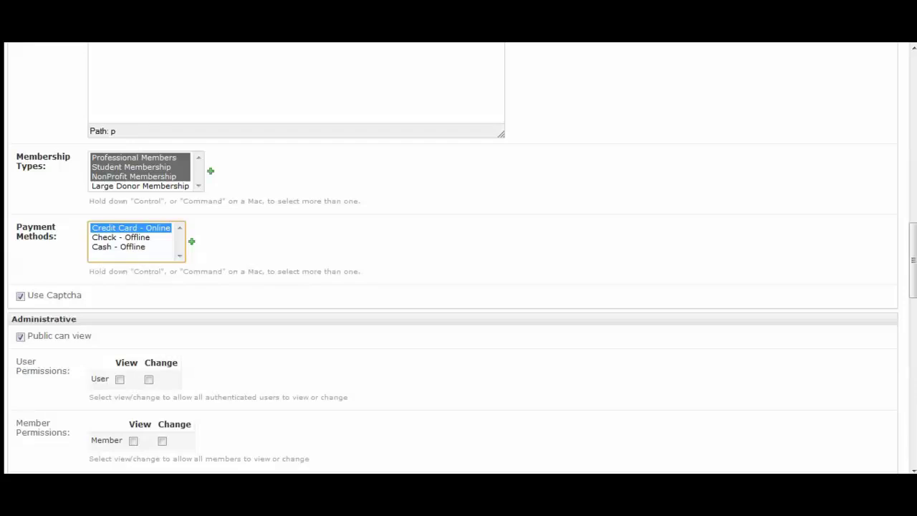
left_click(119, 247, "ctrl")
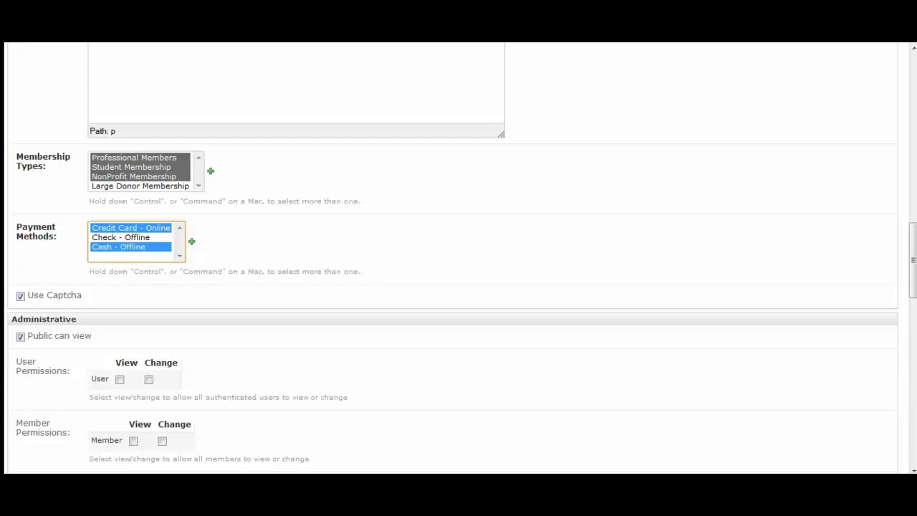
- Turn the application's Use Captcha option off and on again
scroll(458, 257, "down", 1)
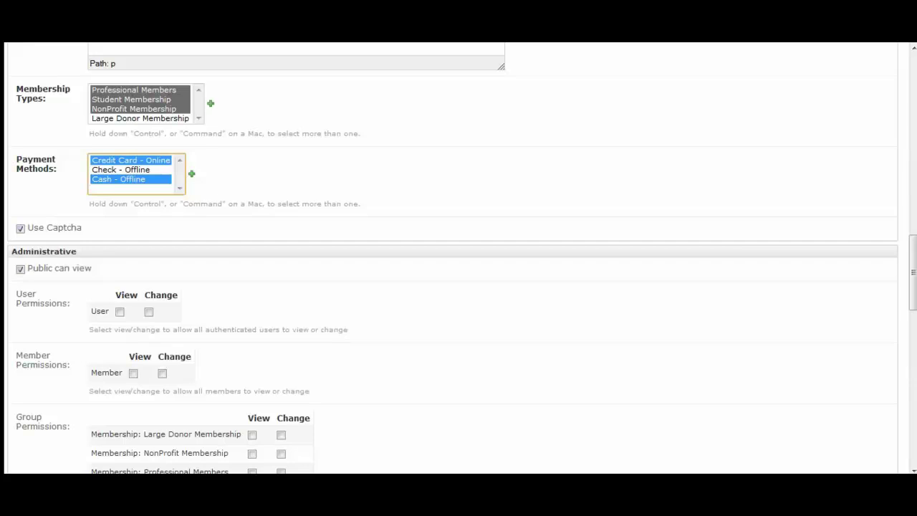
scroll(458, 258, "down", 1)
left_click(20, 161)
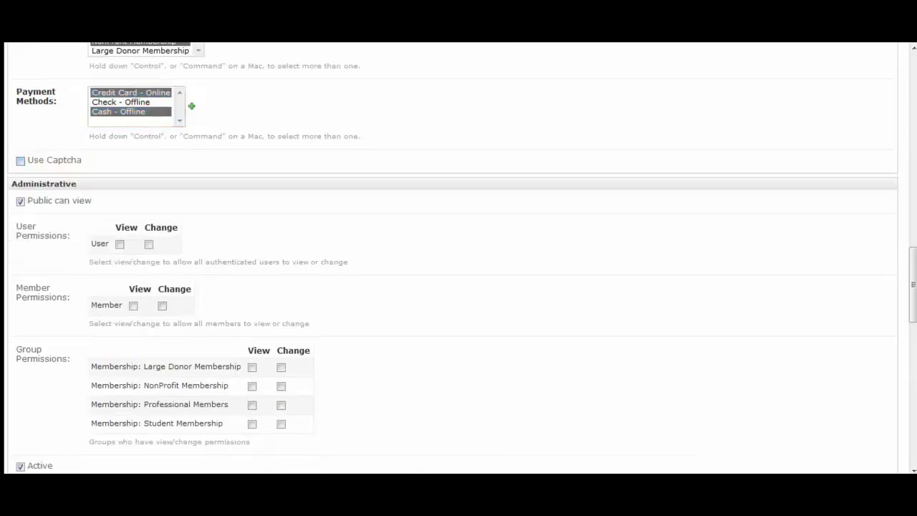
left_click(20, 160)
- Examine the application's administrative permissions and status settings, and review its form fields from first name to state
scroll(459, 258, "down", 1)
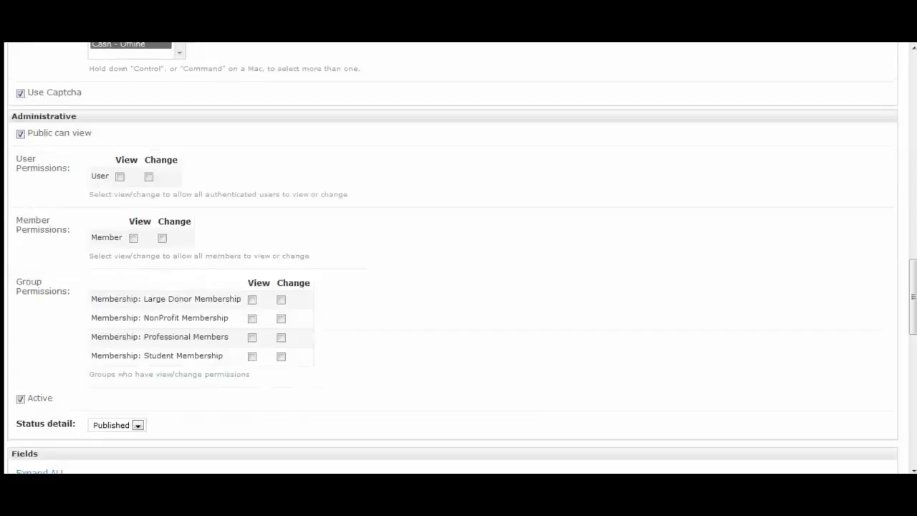
scroll(162, 170, "down", 1)
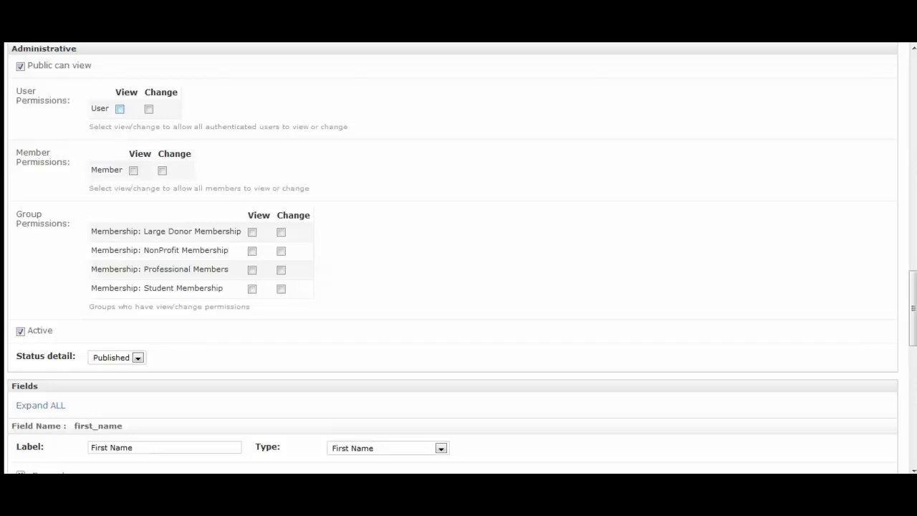
scroll(458, 258, "up", 1)
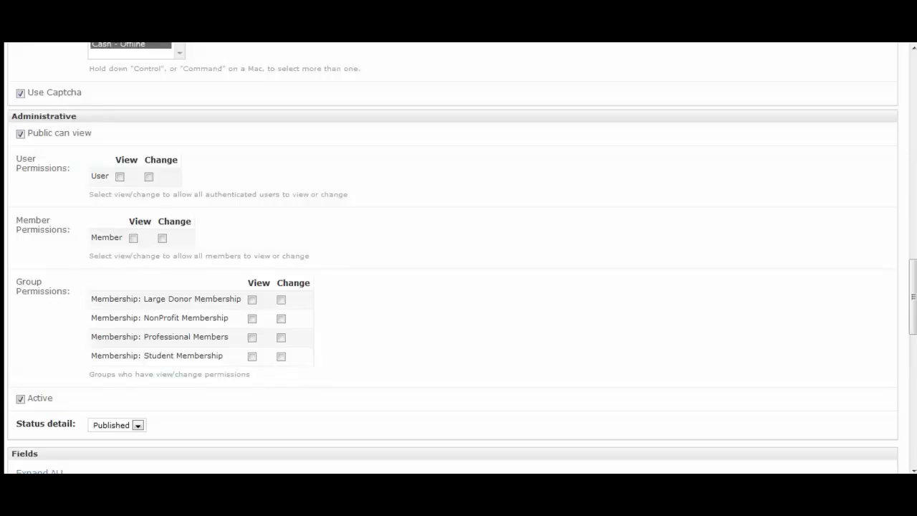
scroll(459, 258, "down", 3)
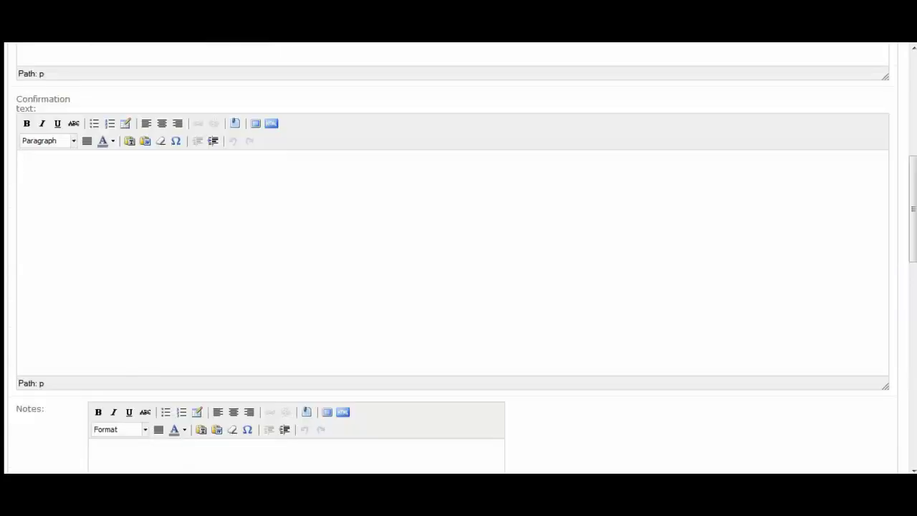
scroll(458, 258, "down", 9)
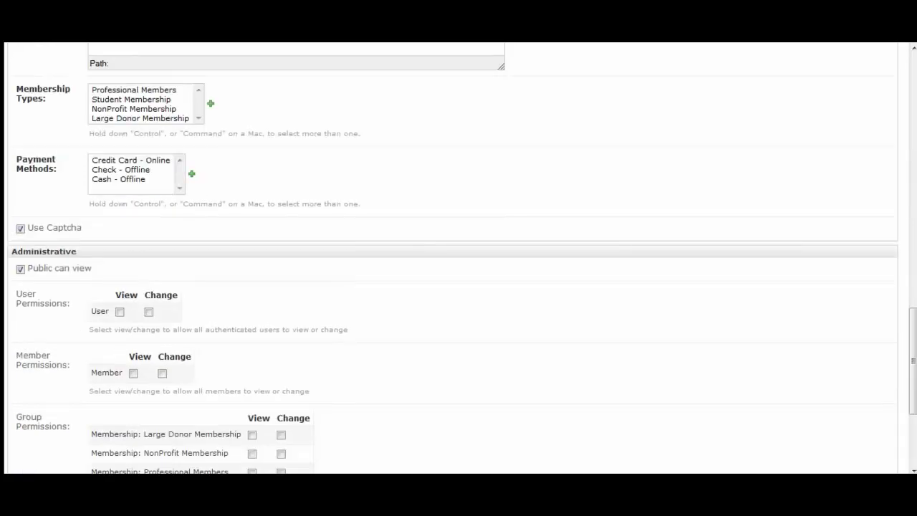
scroll(458, 258, "down", 3)
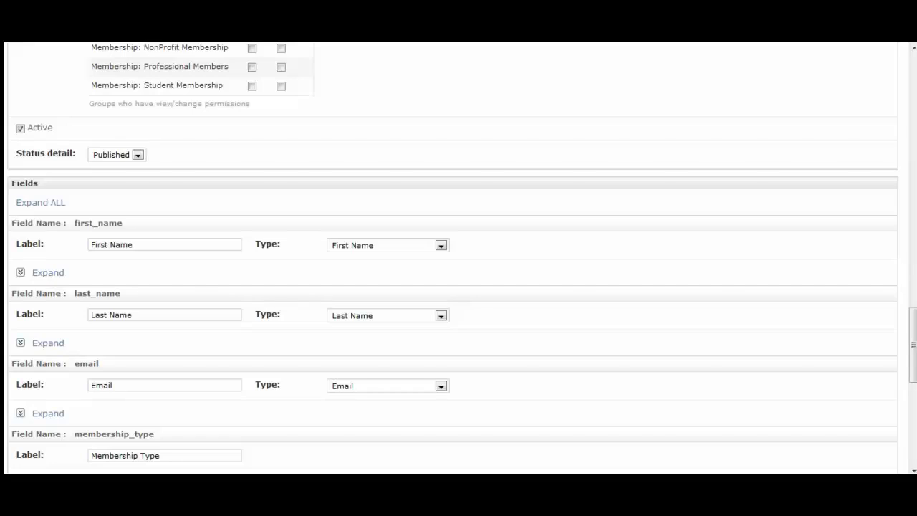
scroll(458, 258, "down", 2)
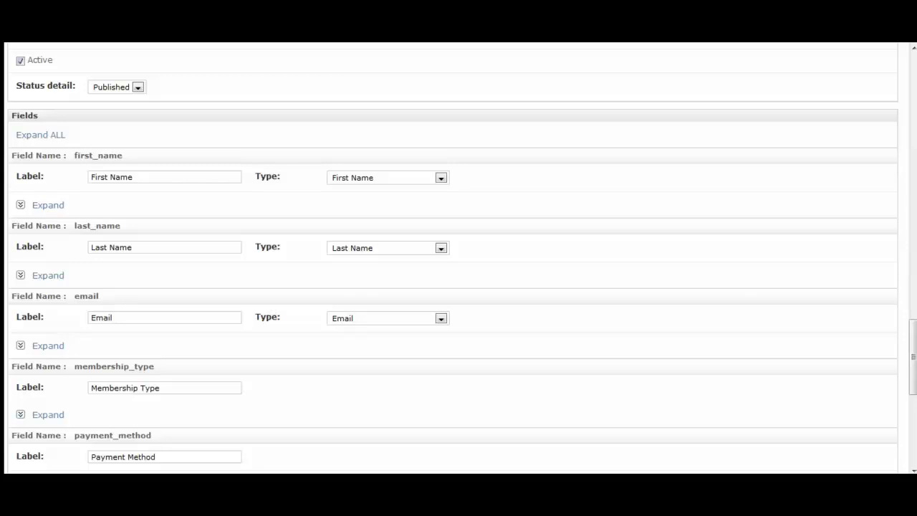
scroll(459, 258, "down", 2)
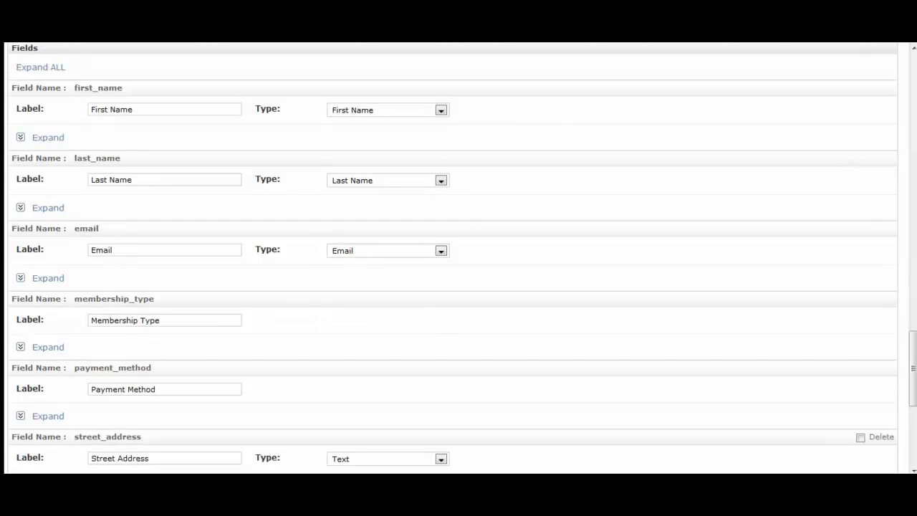
scroll(459, 258, "down", 2)
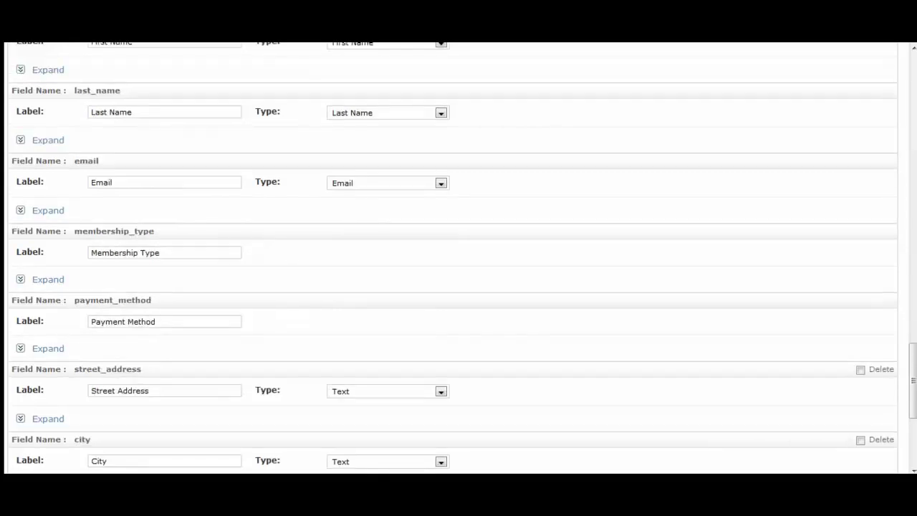
scroll(458, 258, "down", 2)
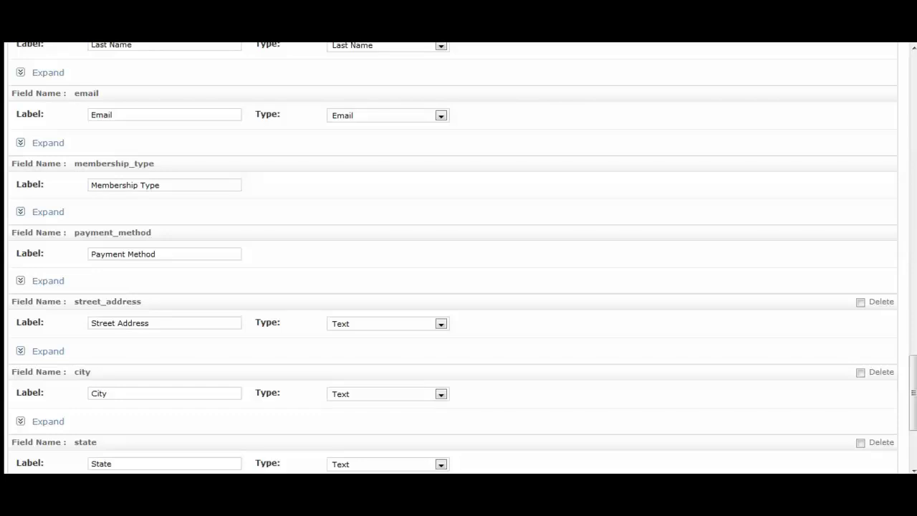
- Add another form field after Zip Code, labelled "Organization", with the type Text
scroll(458, 258, "down", 2)
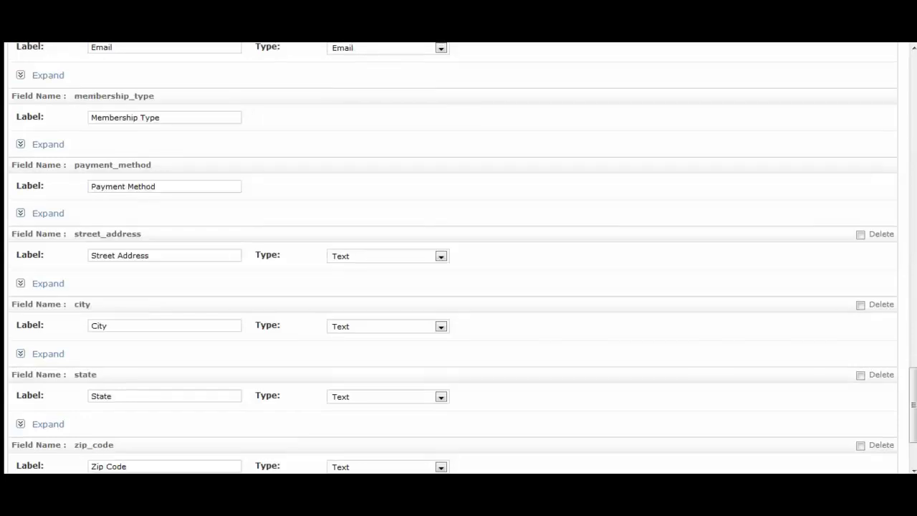
scroll(458, 258, "down", 4)
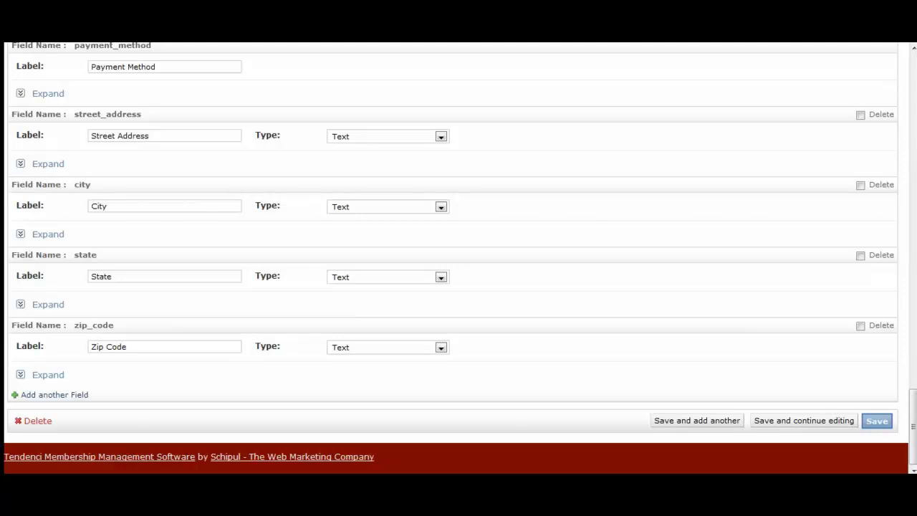
left_click(55, 394)
scroll(458, 258, "down", 4)
left_click(164, 281)
type("Organization")
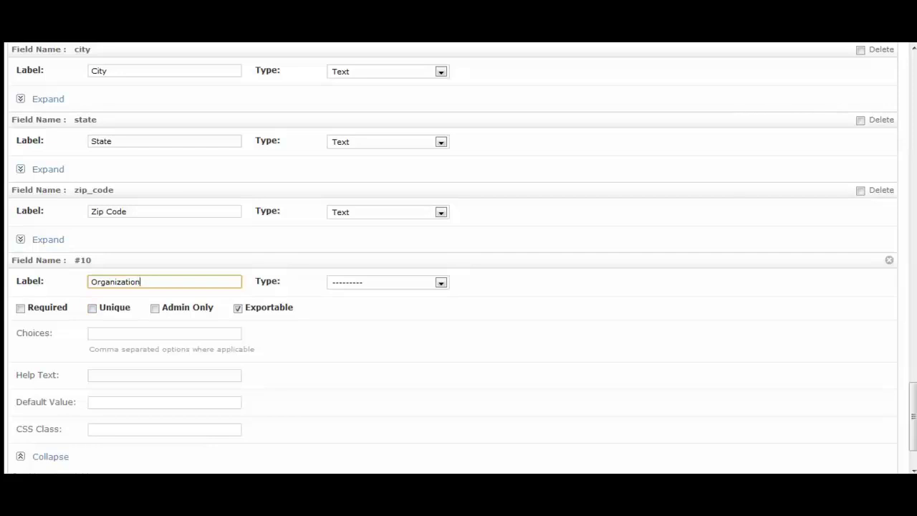
left_click(440, 282)
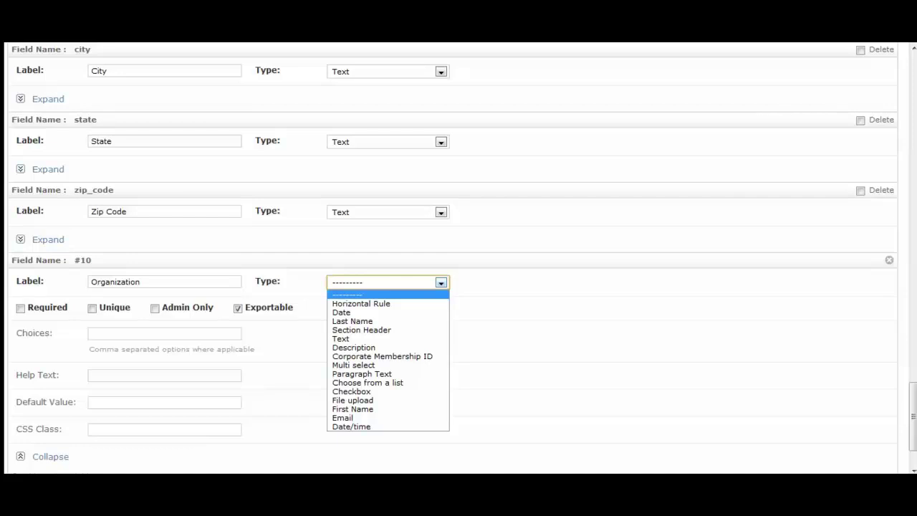
key("t")
key("Return")
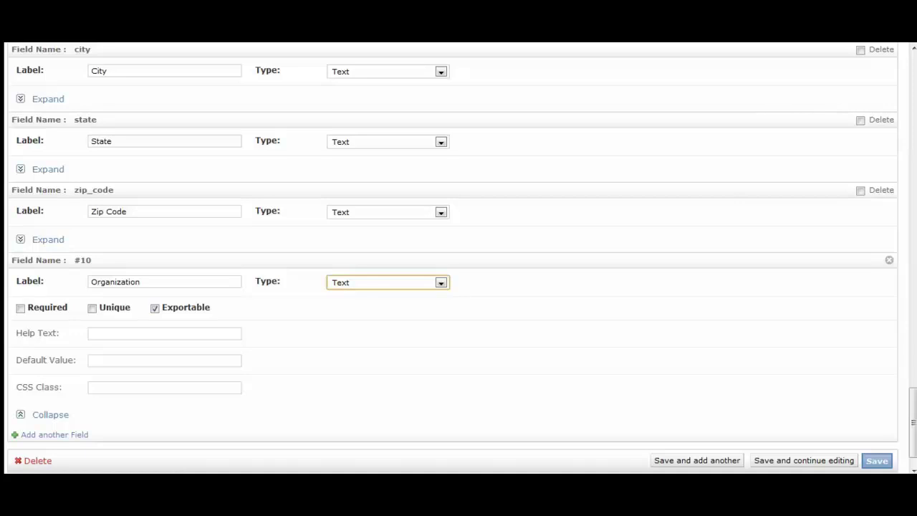
- Give the Organization field the help text "enter your company or organization" and save the membership application
left_click(164, 333)
type("enter ")
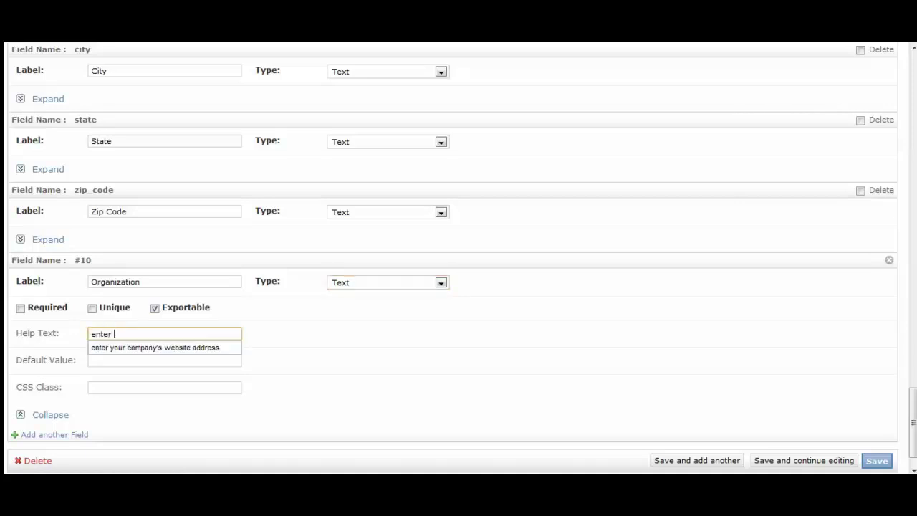
type("your company or")
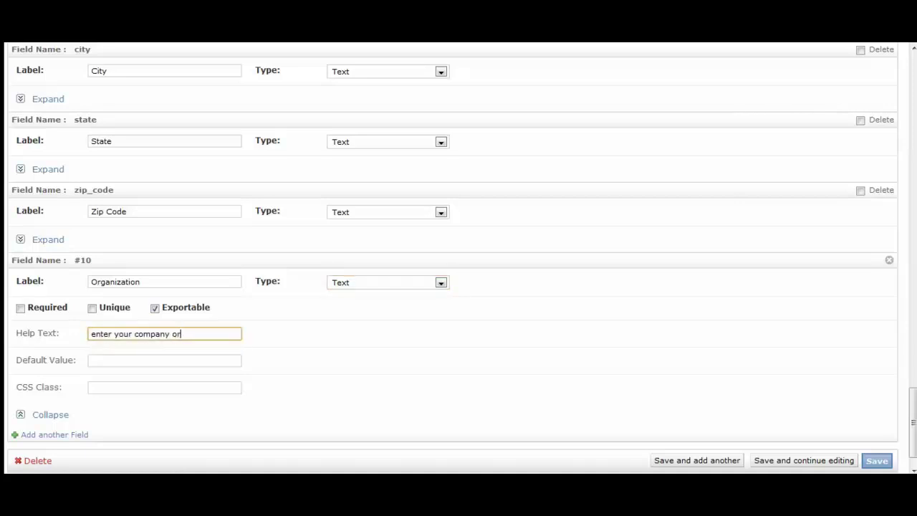
type(" organization")
key("Tab")
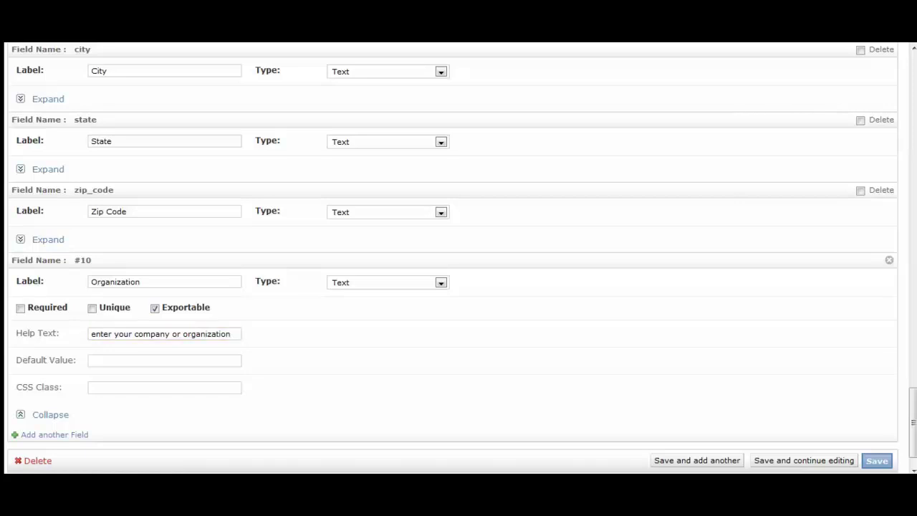
scroll(458, 258, "down", 1)
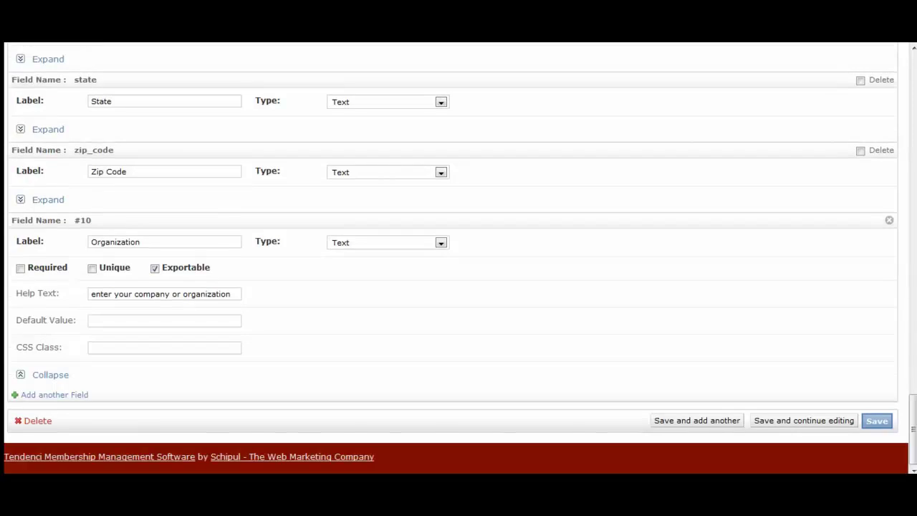
left_click(876, 421)
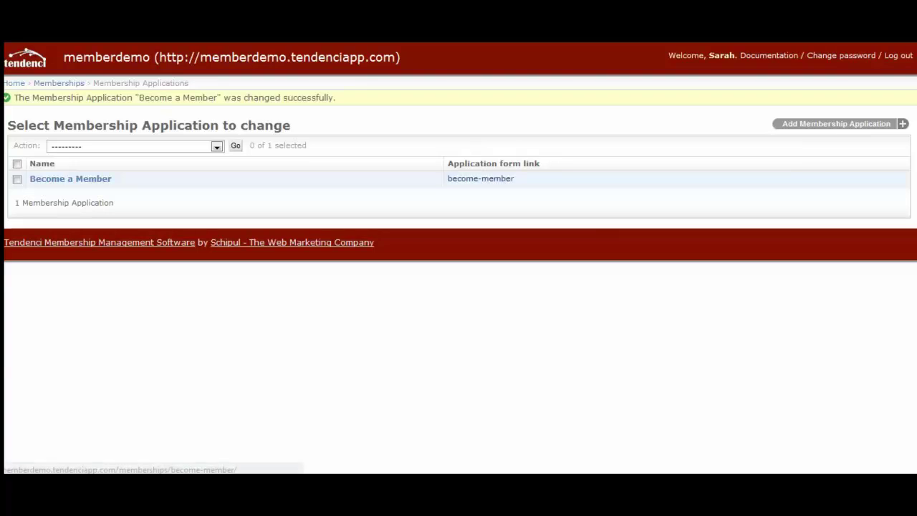
- Open the become-member application form on the site and examine its introduction and membership types
left_click(480, 178)
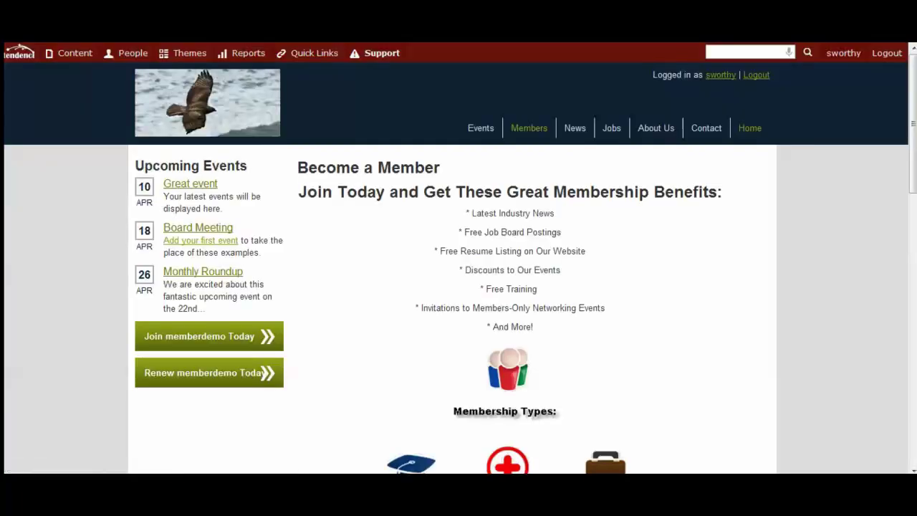
scroll(458, 272, "down", 1)
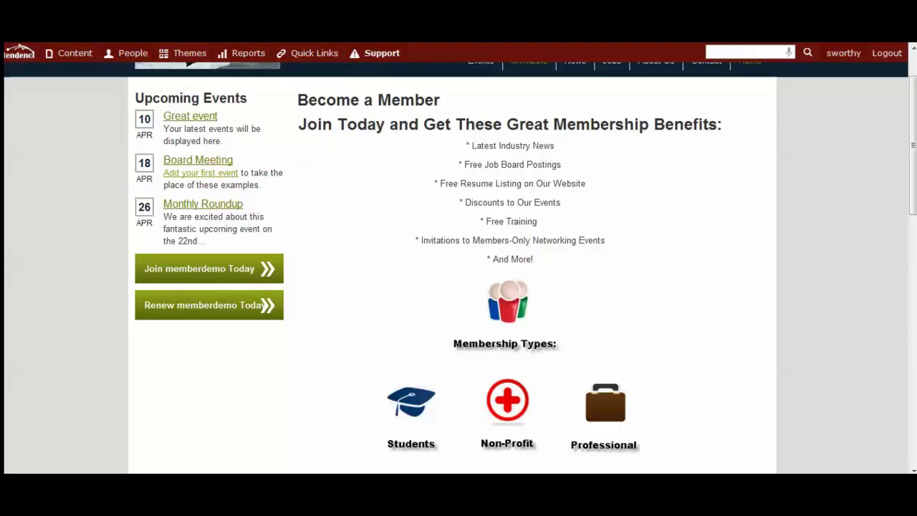
scroll(620, 369, "up", 1)
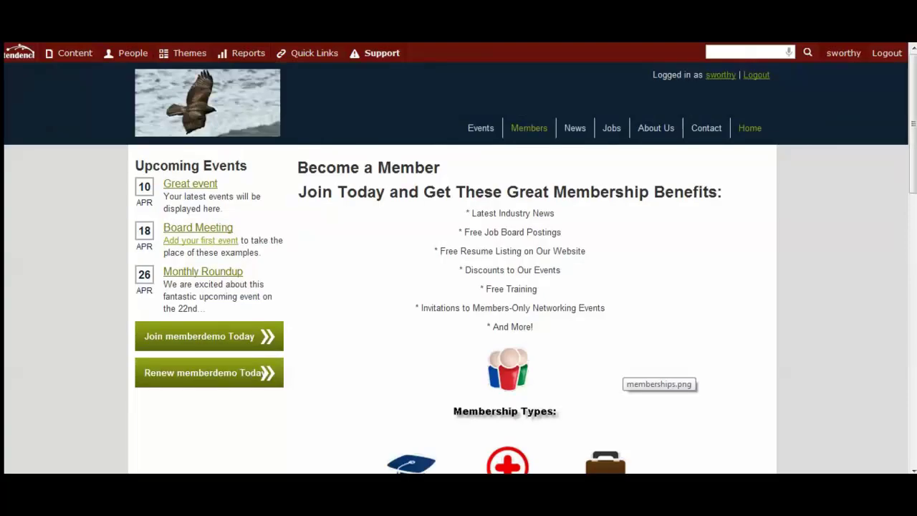